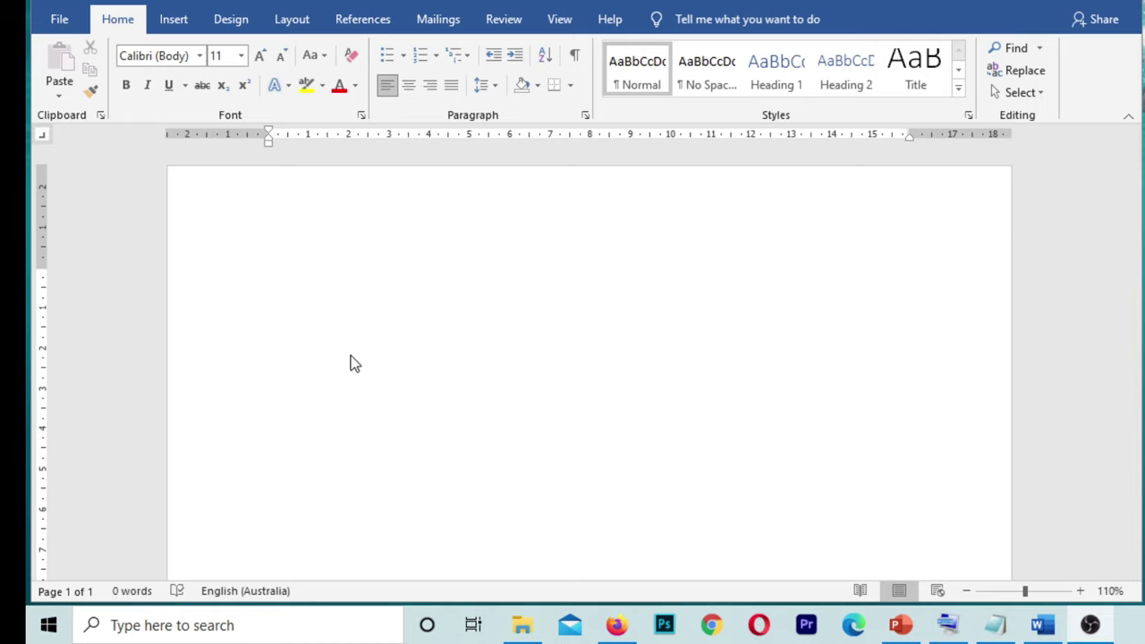
Step: Type 'Electronic Teacher' at the top of the page with 'YouTube Channel' on the next line
{"action": "left_click", "coordinate": [316, 288]}
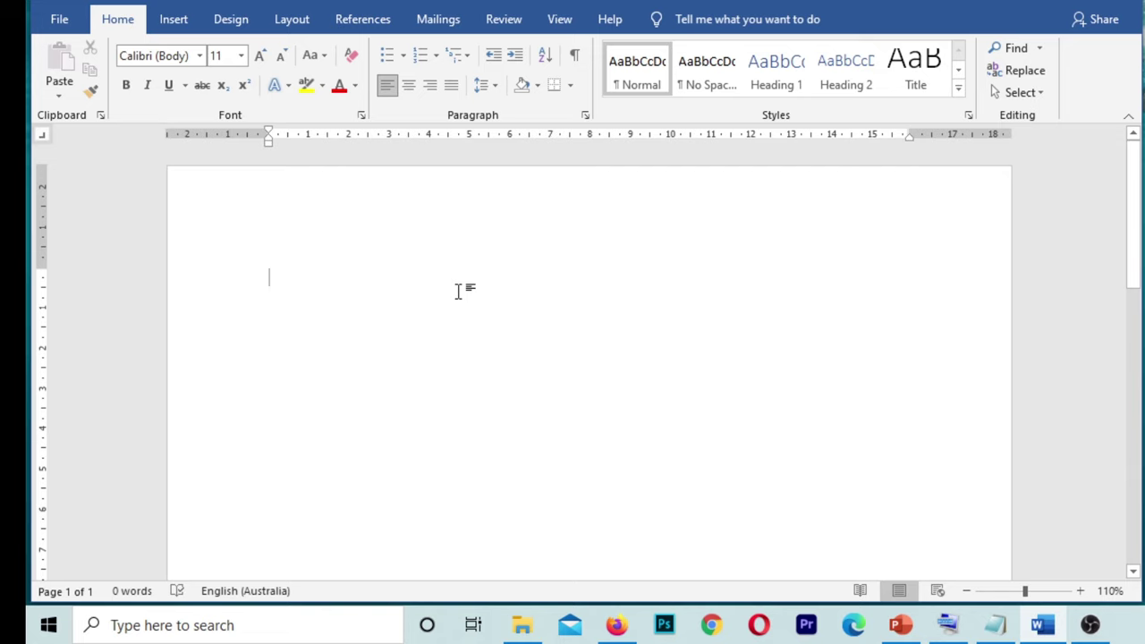
{"action": "type", "text": "Ele"}
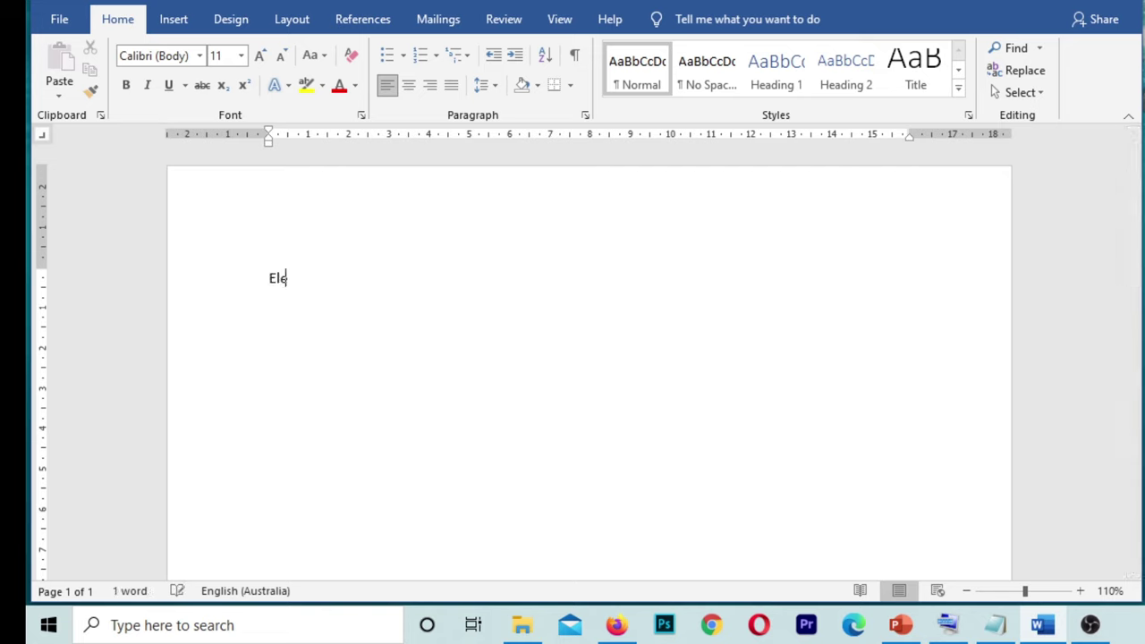
{"action": "type", "text": "ctronic T"}
{"action": "key", "text": "BackSpace"}
{"action": "type", "text": "Teach"}
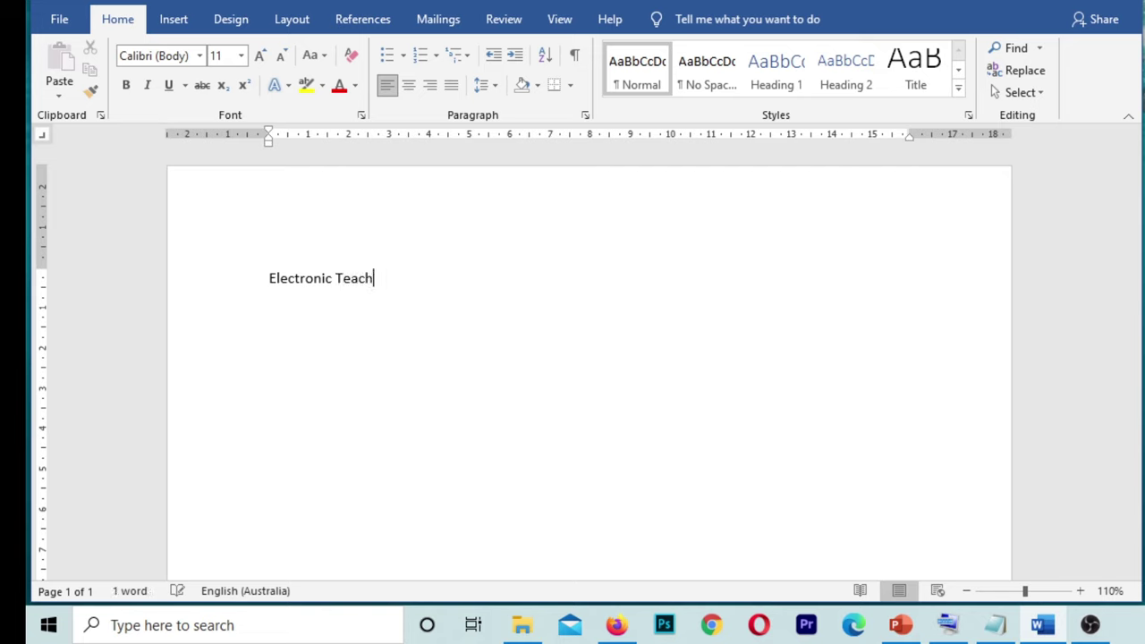
{"action": "type", "text": "er"}
{"action": "key", "text": "Return"}
{"action": "type", "text": "Yo"}
{"action": "type", "text": "uTube C"}
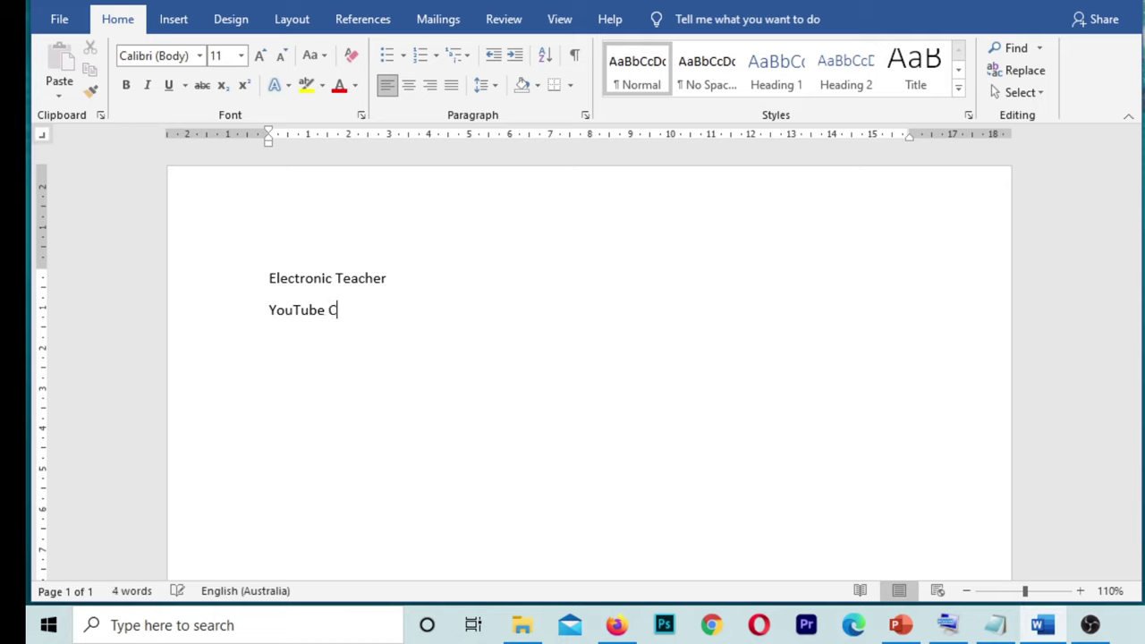
{"action": "type", "text": "hannel"}
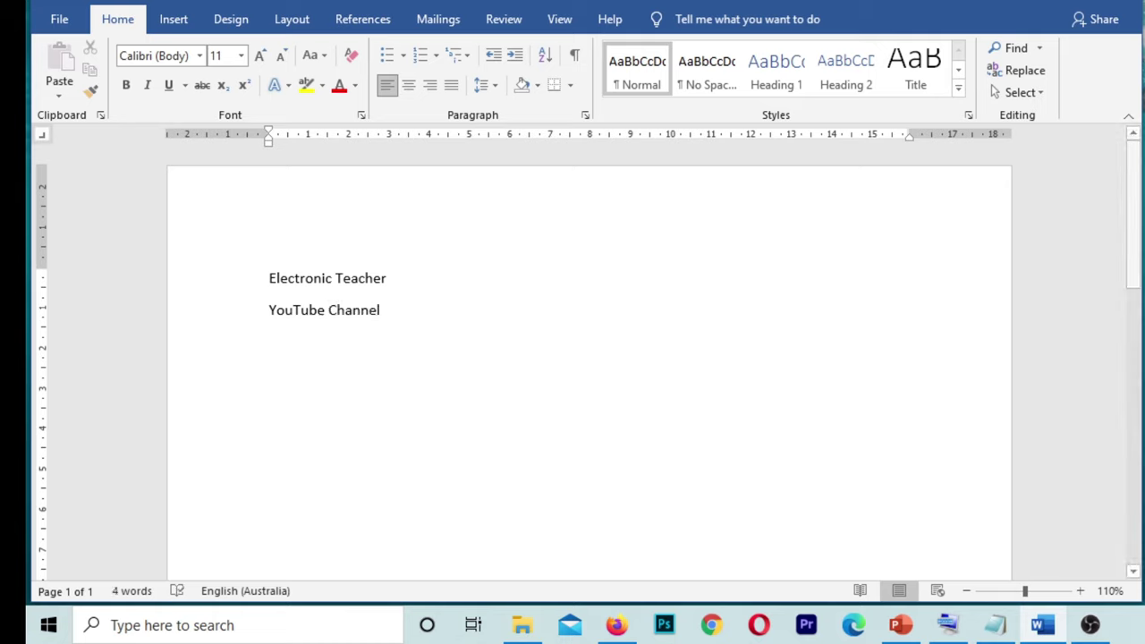
Step: Center the 'Electronic Teacher' and 'YouTube Channel' lines and enlarge them to 18 pt
{"action": "left_click_drag", "start_coordinate": [391, 310], "coordinate": [261, 286]}
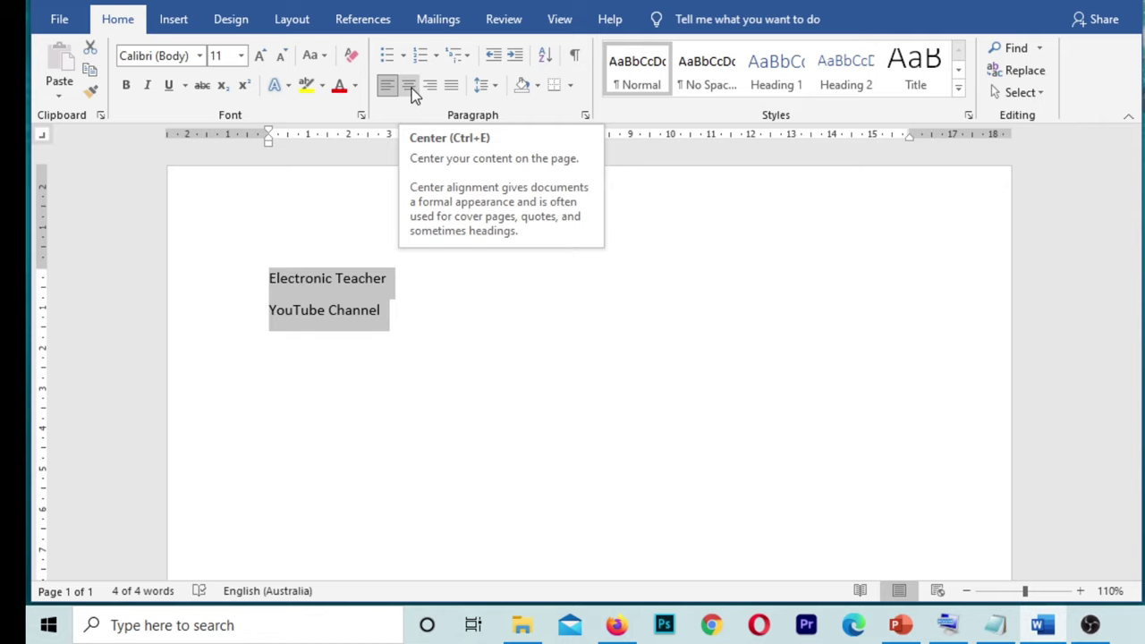
{"action": "left_click", "coordinate": [410, 89]}
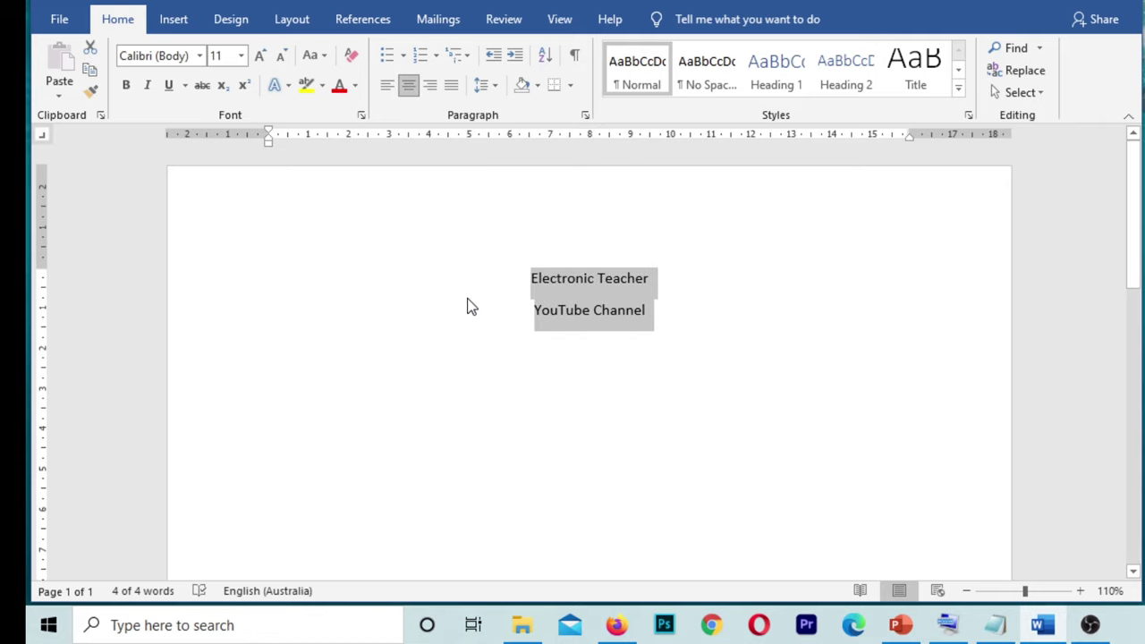
{"action": "key", "text": "ctrl+shift+period"}
{"action": "key", "text": "ctrl+shift+period"}
{"action": "key", "text": "ctrl+shift+period"}
{"action": "key", "text": "ctrl+shift+period"}
{"action": "key", "text": "Right"}
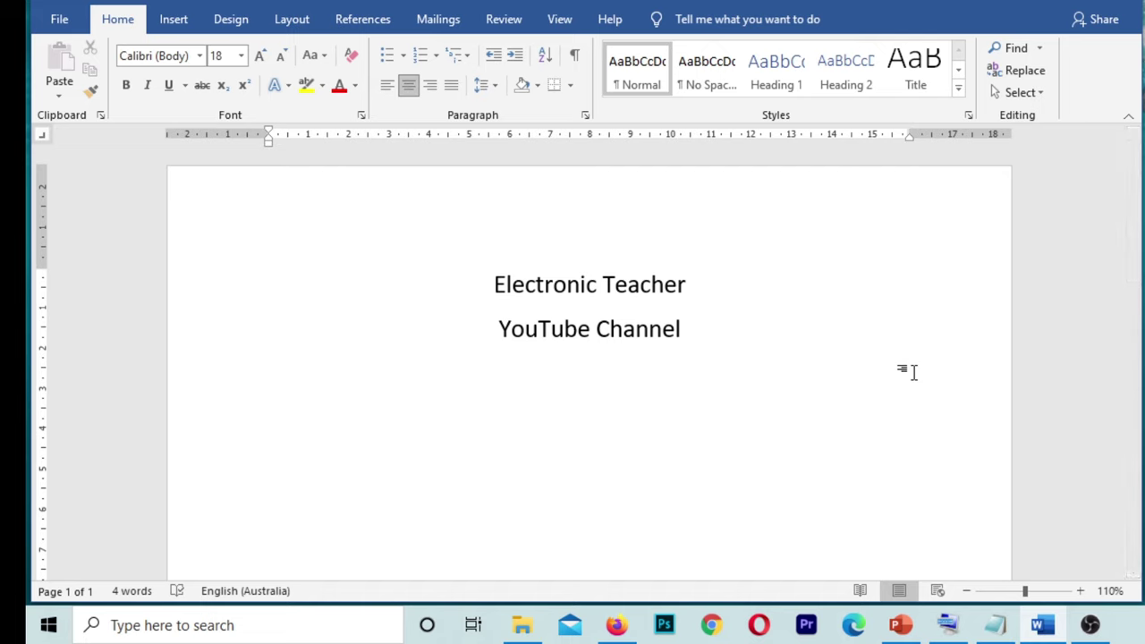
{"action": "left_click", "coordinate": [385, 87]}
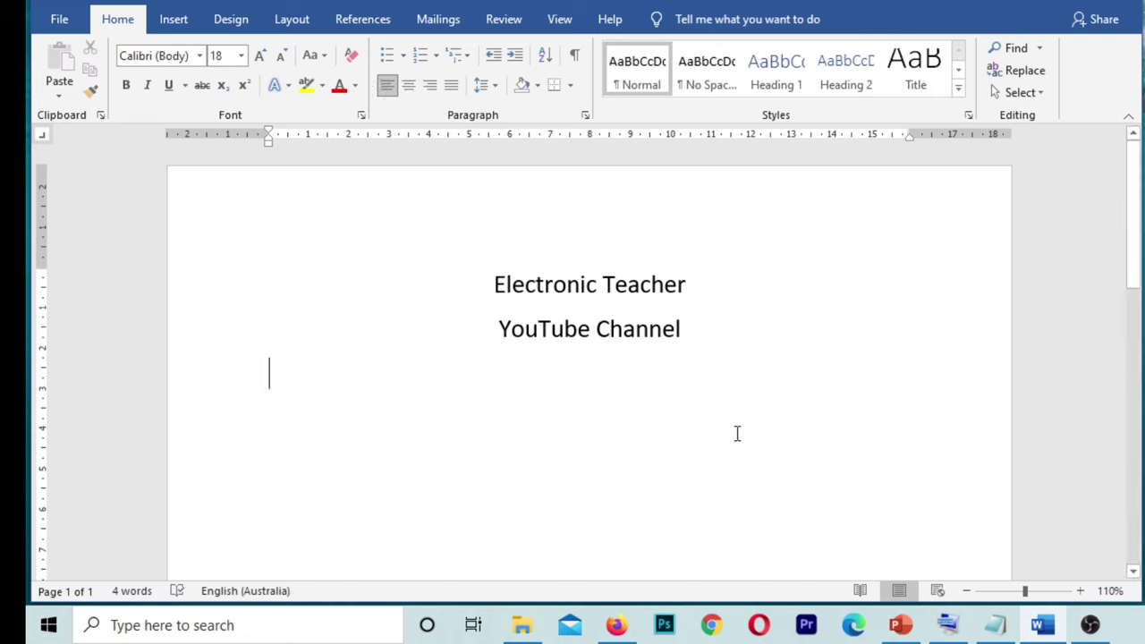
{"action": "type", "text": "Ref "}
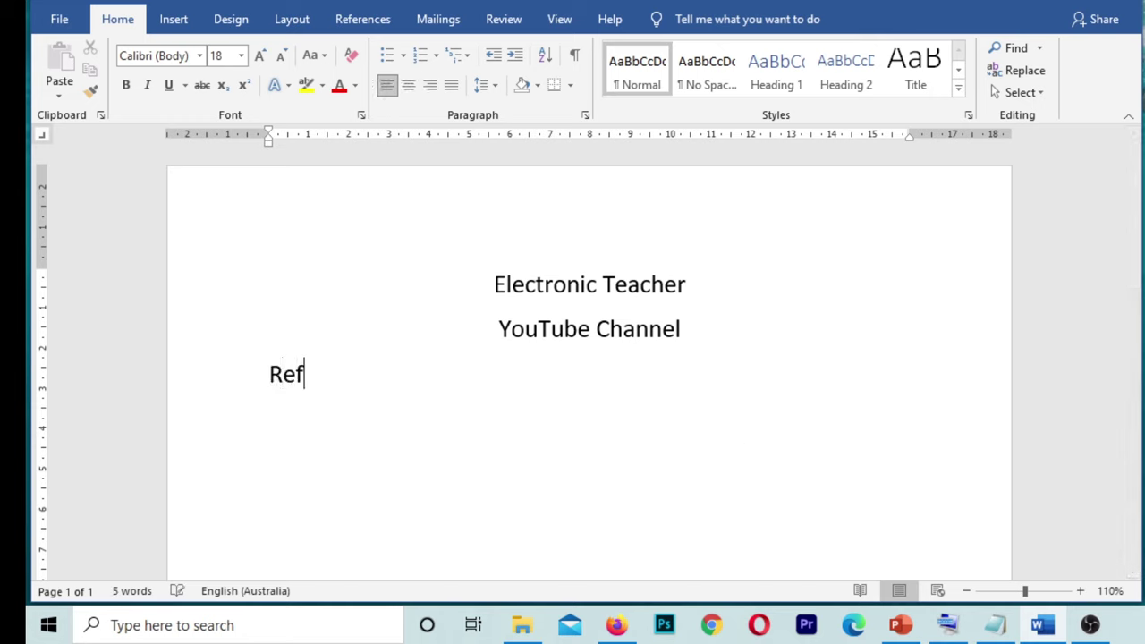
{"action": "type", "text": "No............."}
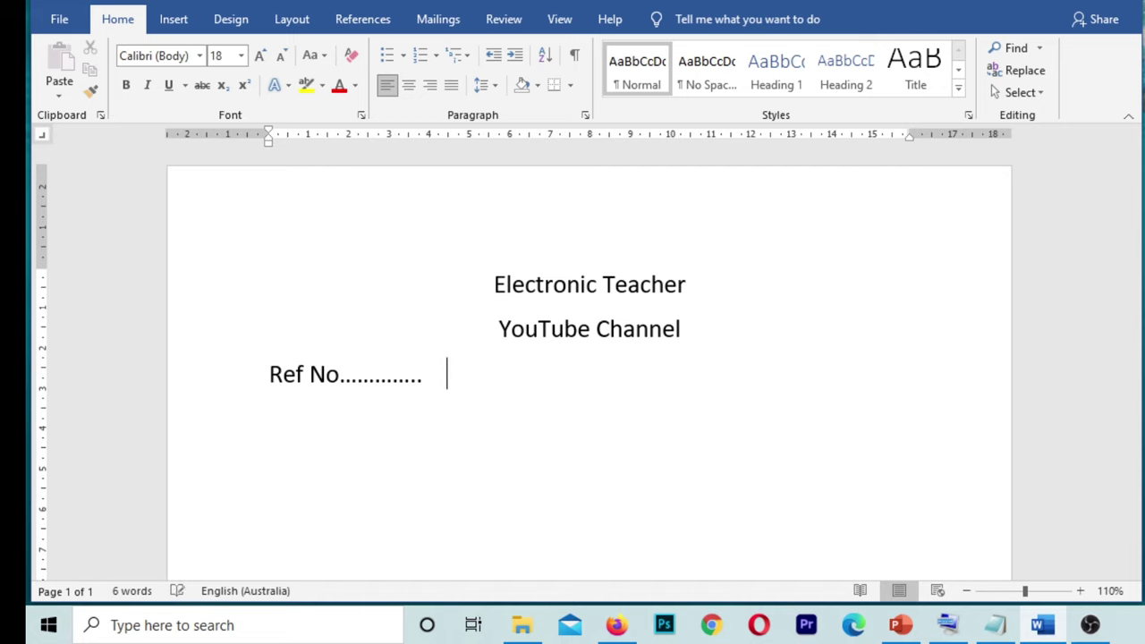
{"action": "key", "text": "BackSpace"}
{"action": "key", "text": "BackSpace"}
{"action": "key", "text": "BackSpace"}
{"action": "key", "text": "Tab"}
{"action": "key", "text": "Tab"}
{"action": "key", "text": "Tab"}
{"action": "key", "text": "Tab"}
{"action": "key", "text": "Tab"}
{"action": "key", "text": "Tab"}
{"action": "key", "text": "Tab"}
{"action": "type", "text": "Date: "}
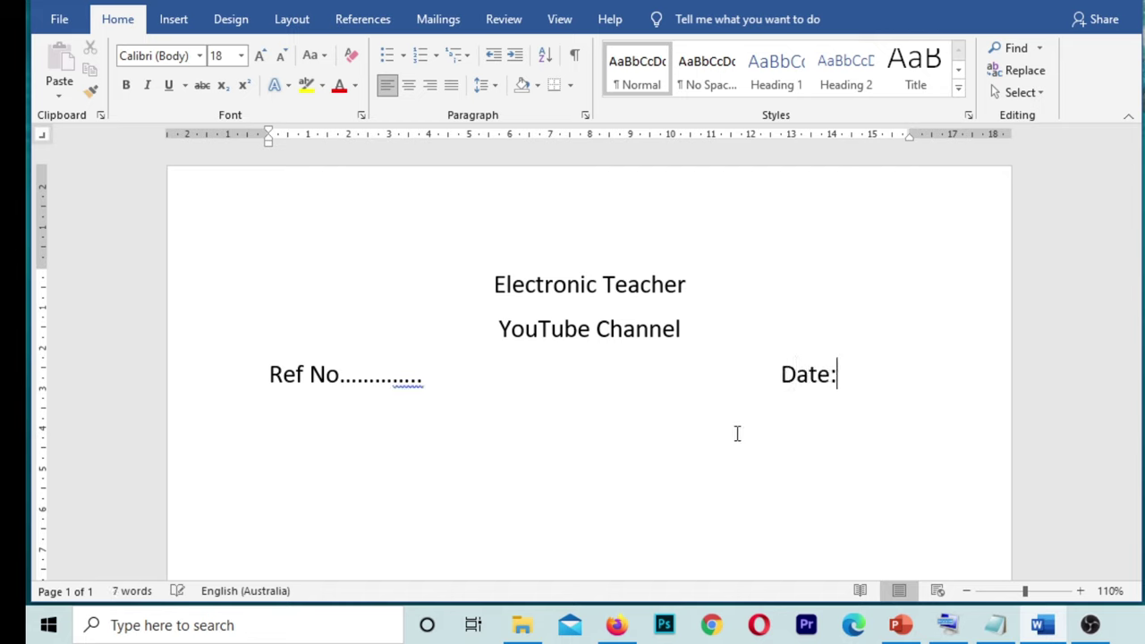
{"action": "type", "text": "......"}
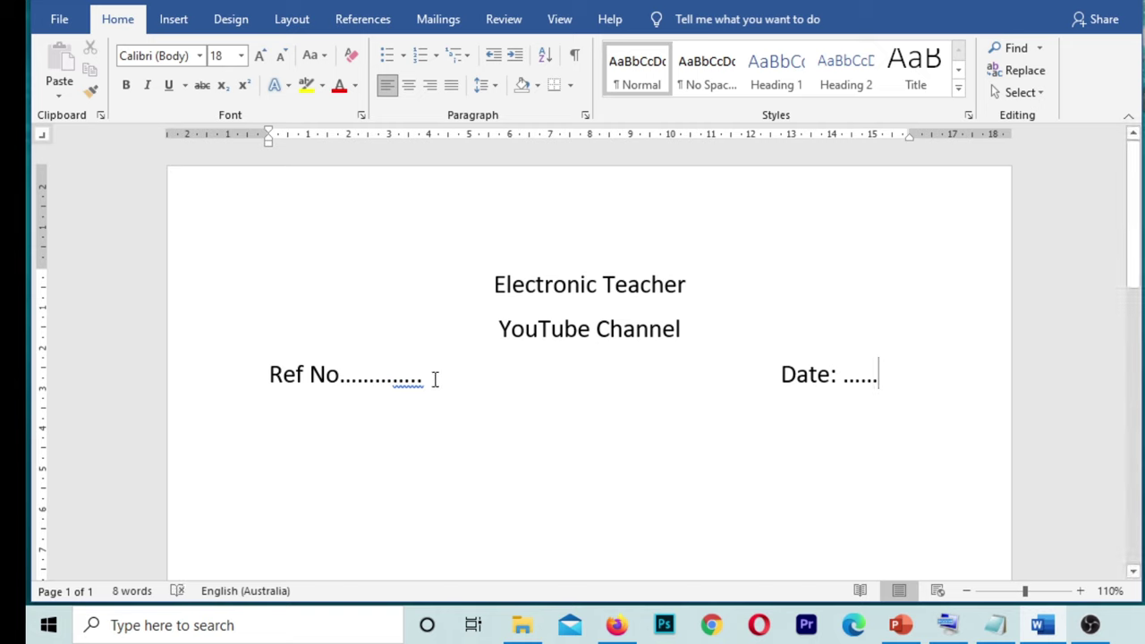
{"action": "left_click", "coordinate": [507, 384]}
{"action": "left_click", "coordinate": [391, 373]}
{"action": "left_click", "coordinate": [533, 374]}
{"action": "type", "text": "dsfdsfdsfdsf"}
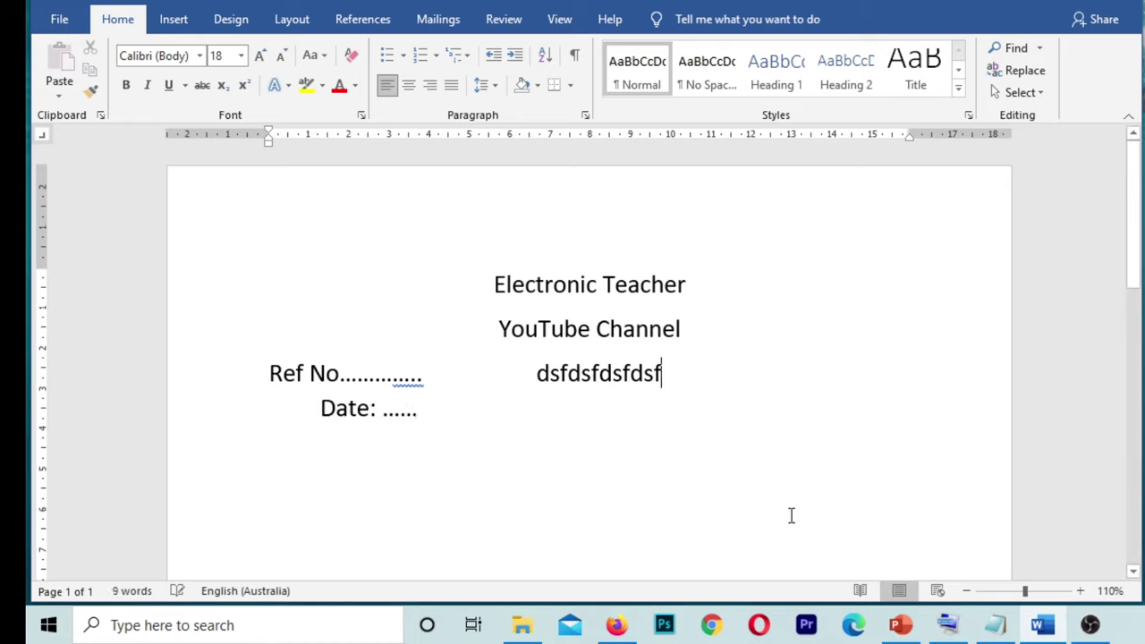
{"action": "key", "text": "BackSpace"}
{"action": "key", "text": "BackSpace"}
{"action": "key", "text": "BackSpace"}
{"action": "key", "text": "BackSpace"}
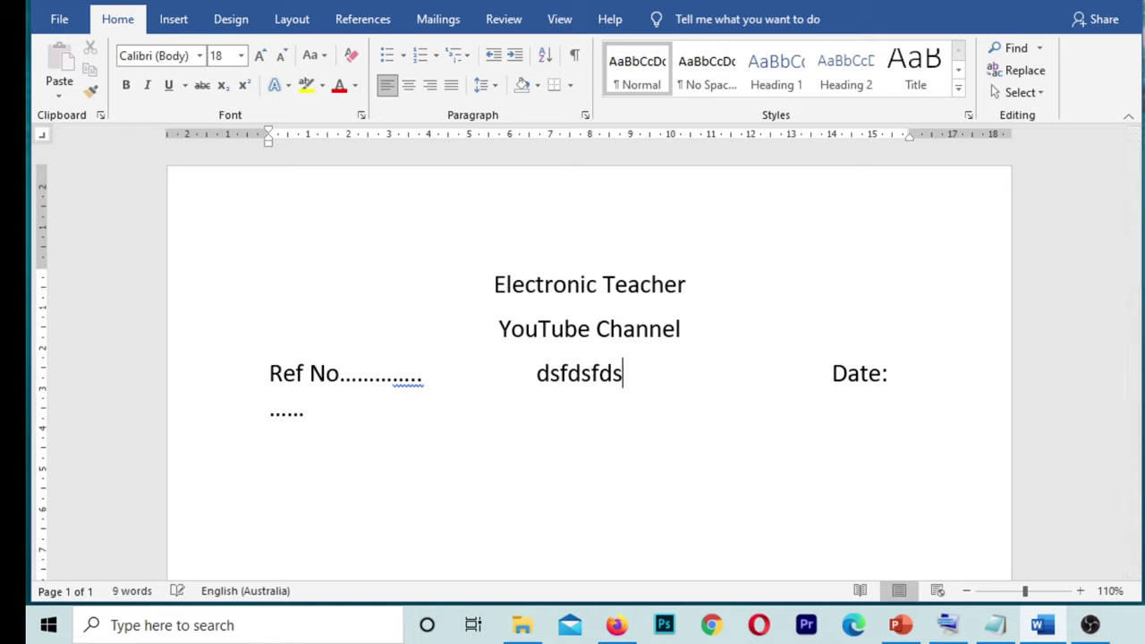
{"action": "key", "text": "ctrl+z"}
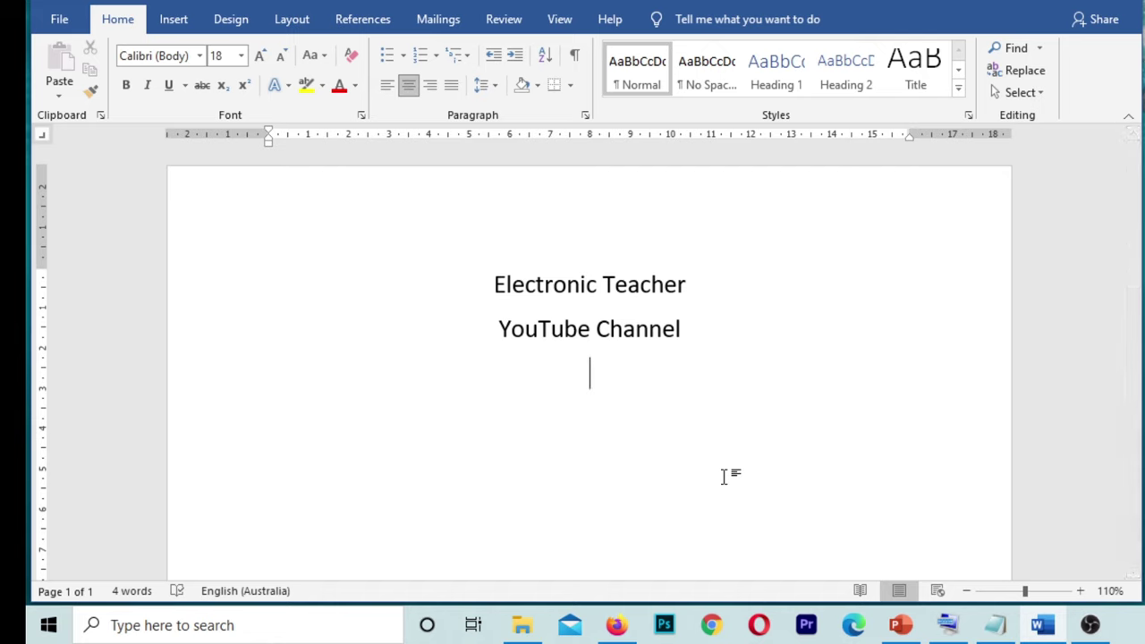
{"action": "left_click", "coordinate": [40, 136]}
{"action": "left_click", "coordinate": [42, 137]}
{"action": "left_click", "coordinate": [558, 22]}
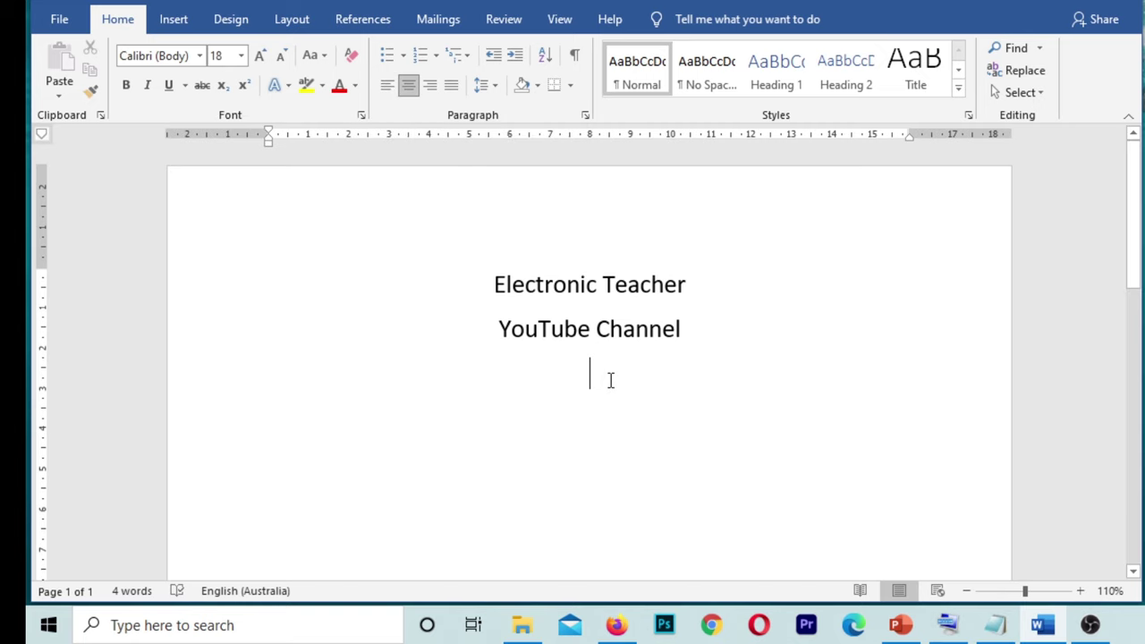
Step: Left-align the line under the heading and type 'Ref No: .......'
{"action": "key", "text": "ctrl+l"}
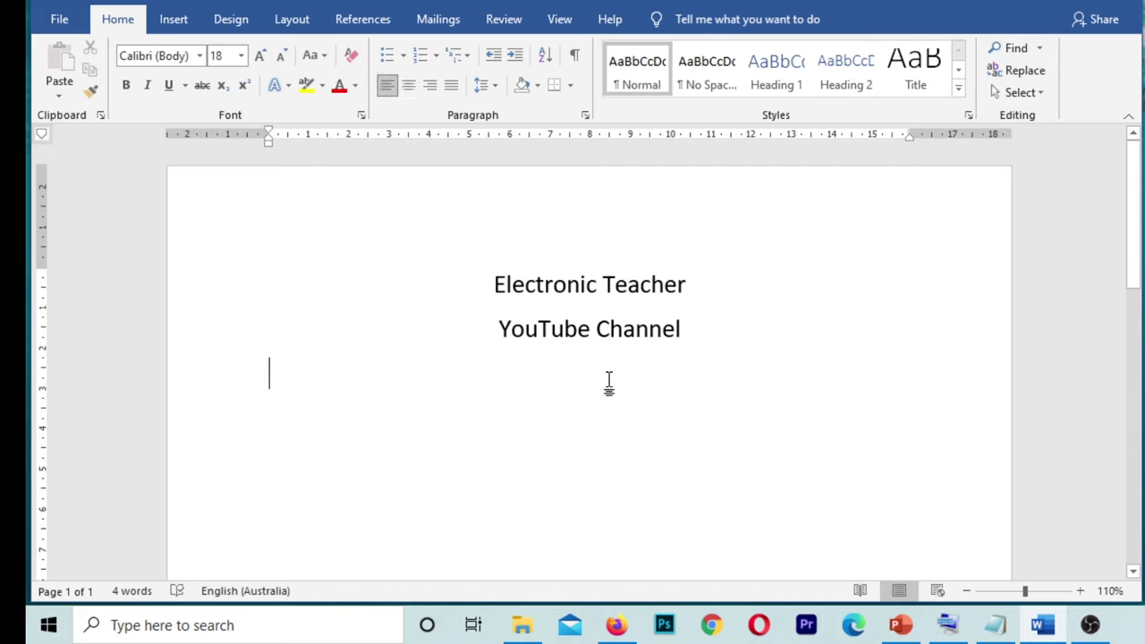
{"action": "type", "text": "Ref"}
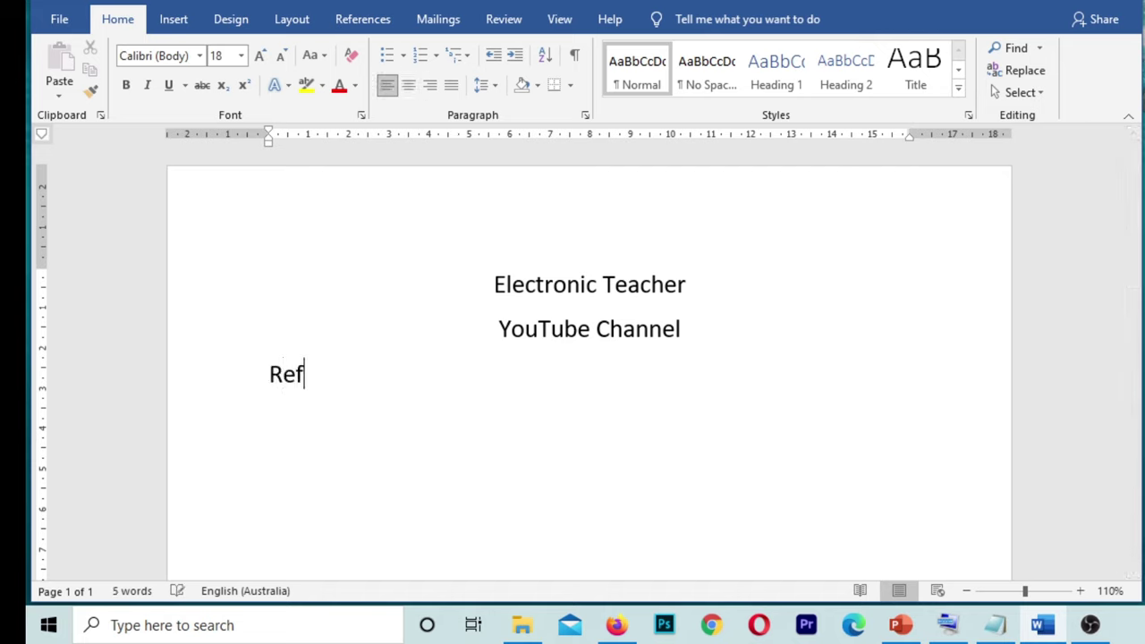
{"action": "type", "text": " No:"}
{"action": "type", "text": " ......."}
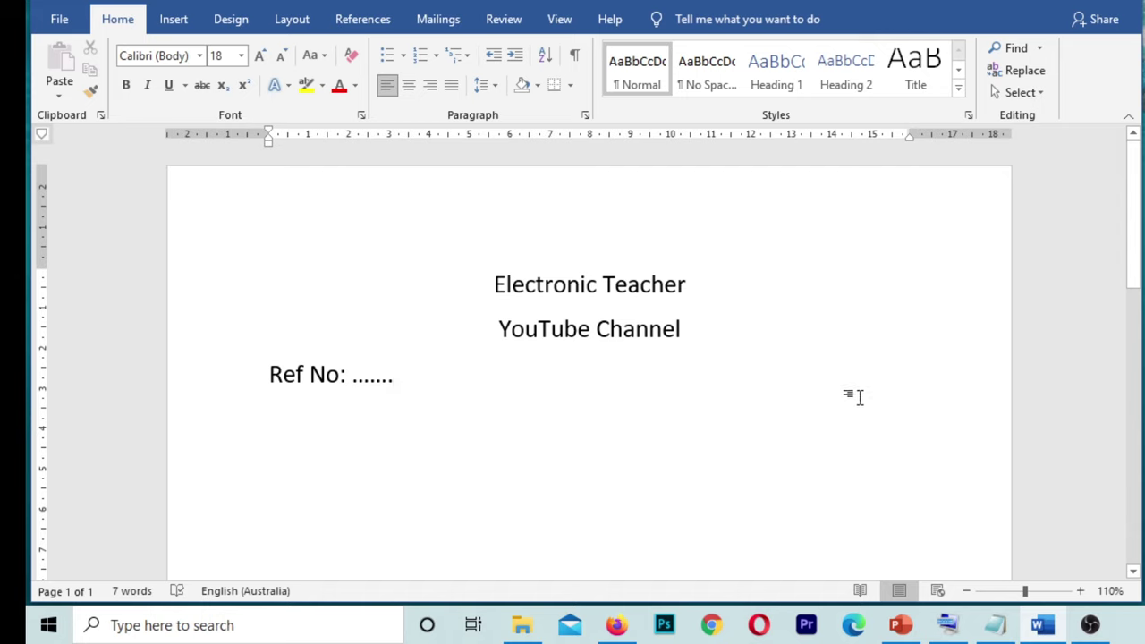
Step: Set the ruler's tab selector to Right Tab
{"action": "left_click", "coordinate": [43, 139]}
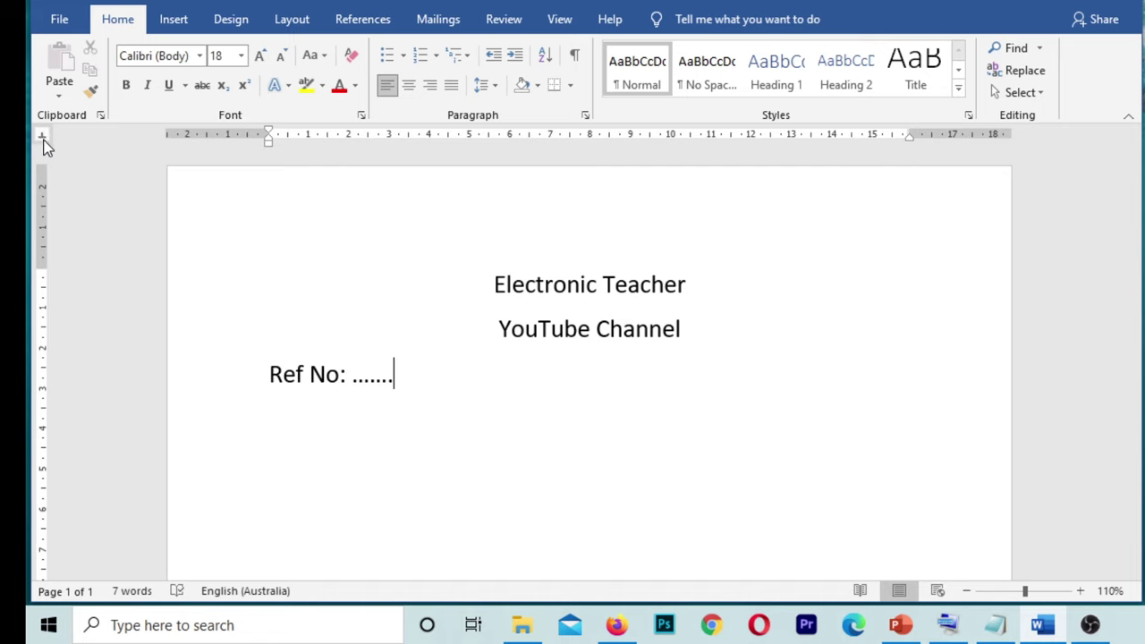
{"action": "left_click", "coordinate": [45, 143]}
{"action": "left_click", "coordinate": [43, 140]}
{"action": "left_click", "coordinate": [45, 140]}
{"action": "left_click", "coordinate": [43, 140]}
{"action": "left_click", "coordinate": [43, 140]}
{"action": "left_click", "coordinate": [41, 138]}
Step: Add a right tab stop near 15 cm and put 'Date: ..........' flush right on the Ref No line
{"action": "left_click", "coordinate": [881, 136]}
{"action": "key", "text": "Tab"}
{"action": "key", "text": "ctrl+super+o"}
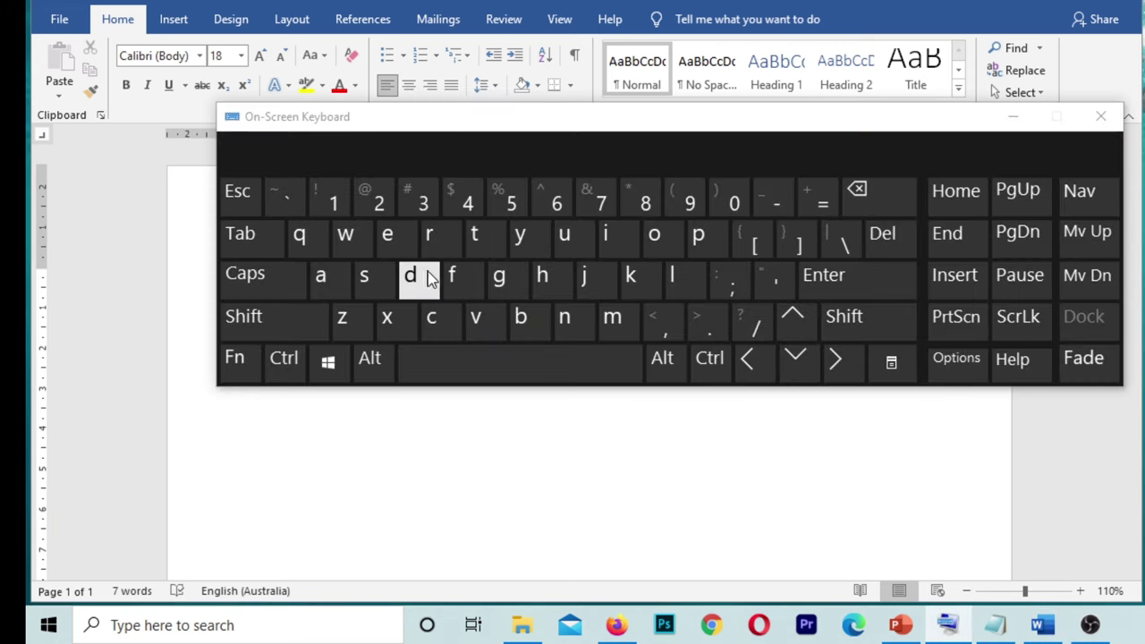
{"action": "left_click_drag", "start_coordinate": [324, 121], "coordinate": [313, 145]}
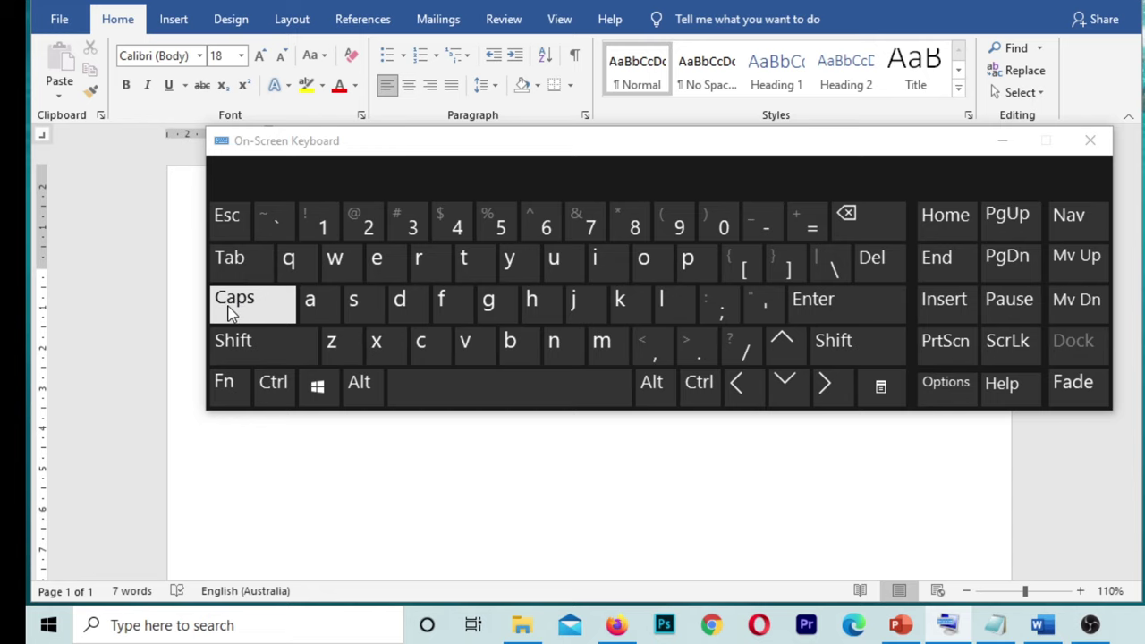
{"action": "key", "text": "ctrl+super+o"}
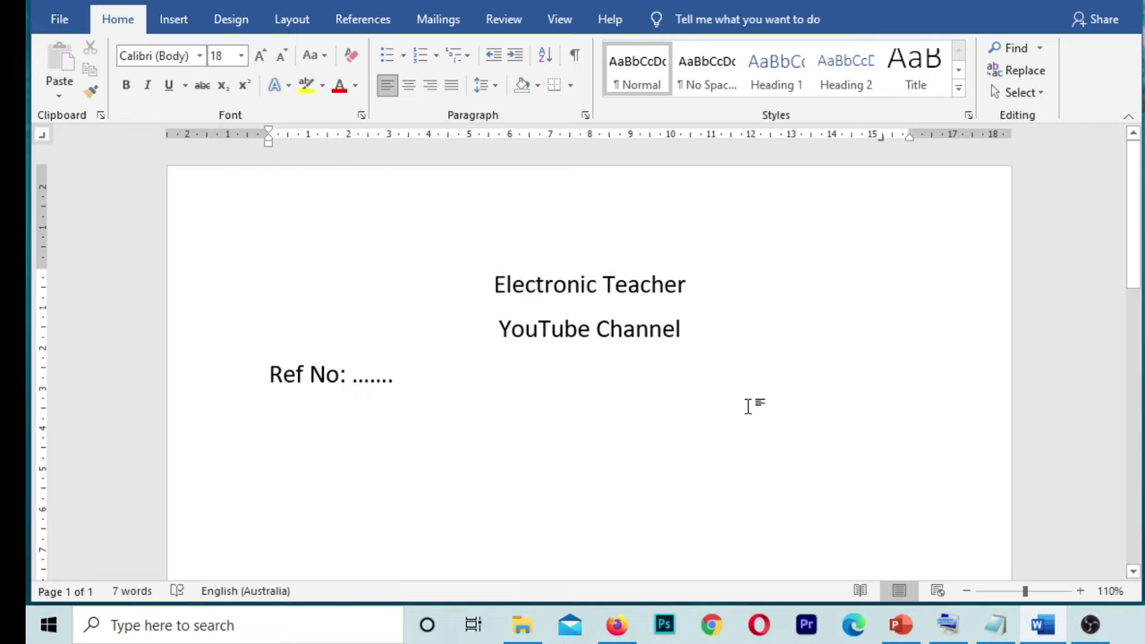
{"action": "double_click", "coordinate": [888, 386]}
{"action": "type", "text": "Date: "}
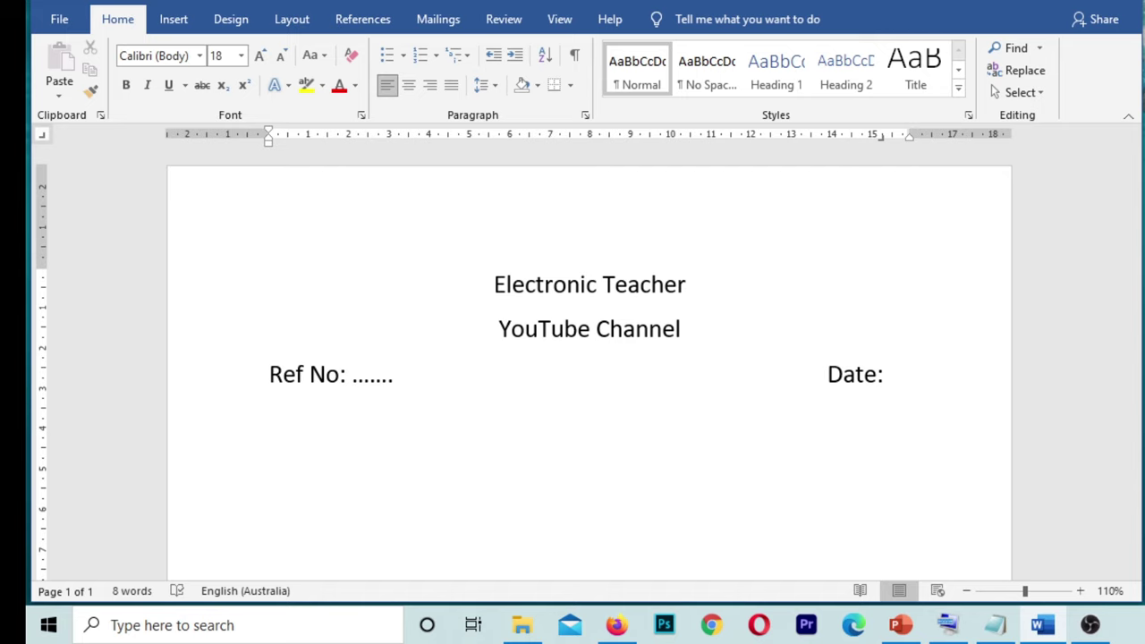
{"action": "type", "text": ".........."}
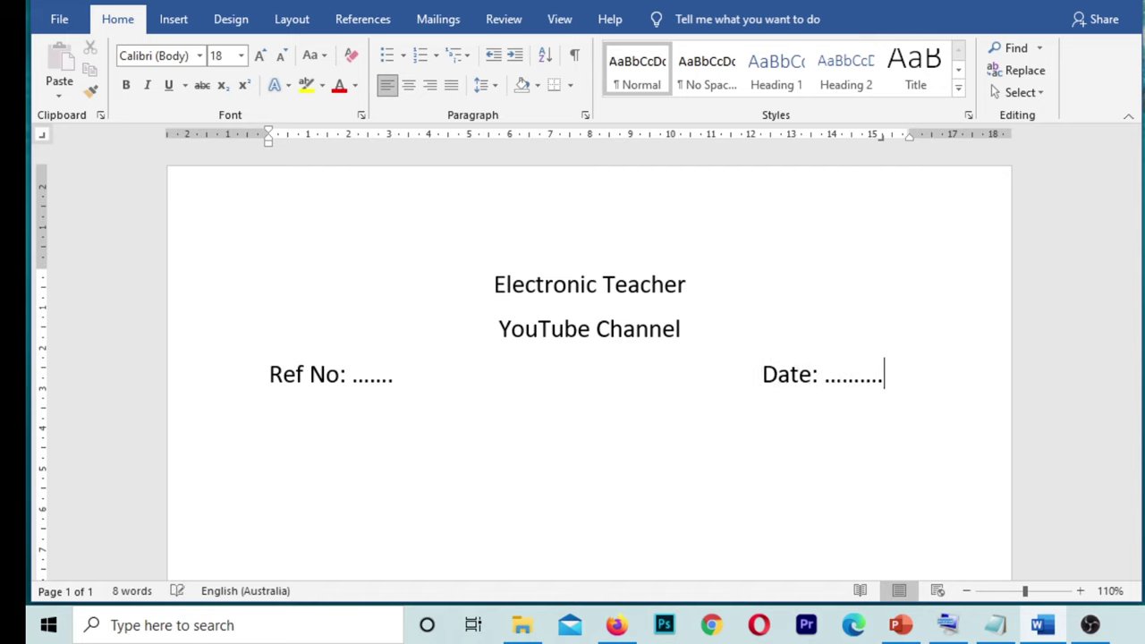
{"action": "key", "text": "Return"}
{"action": "left_click_drag", "start_coordinate": [881, 143], "coordinate": [883, 144]}
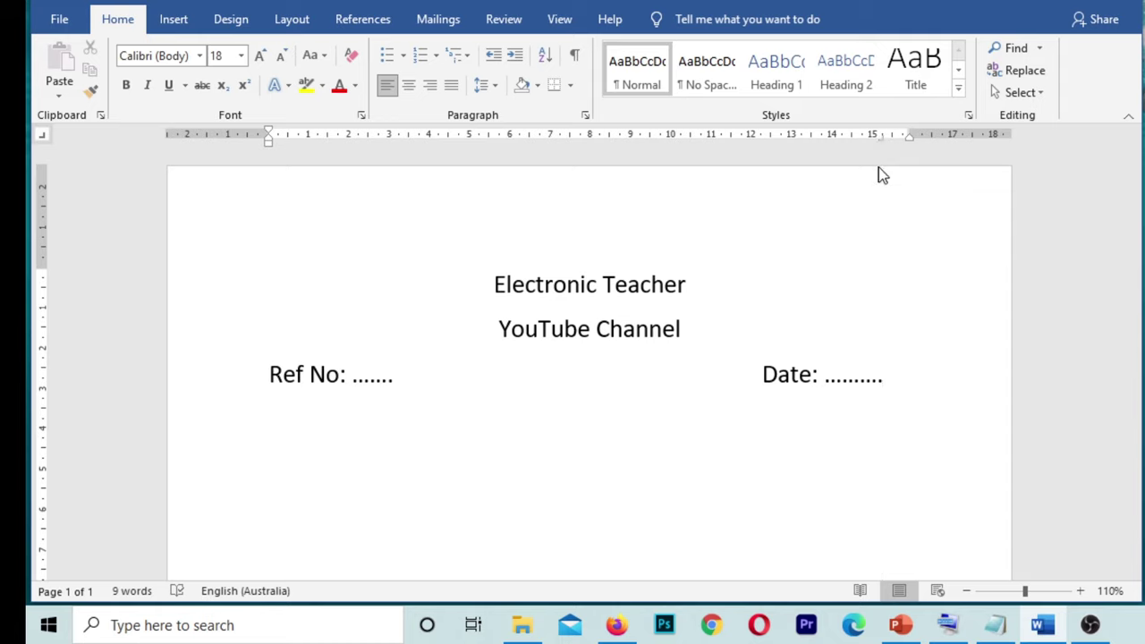